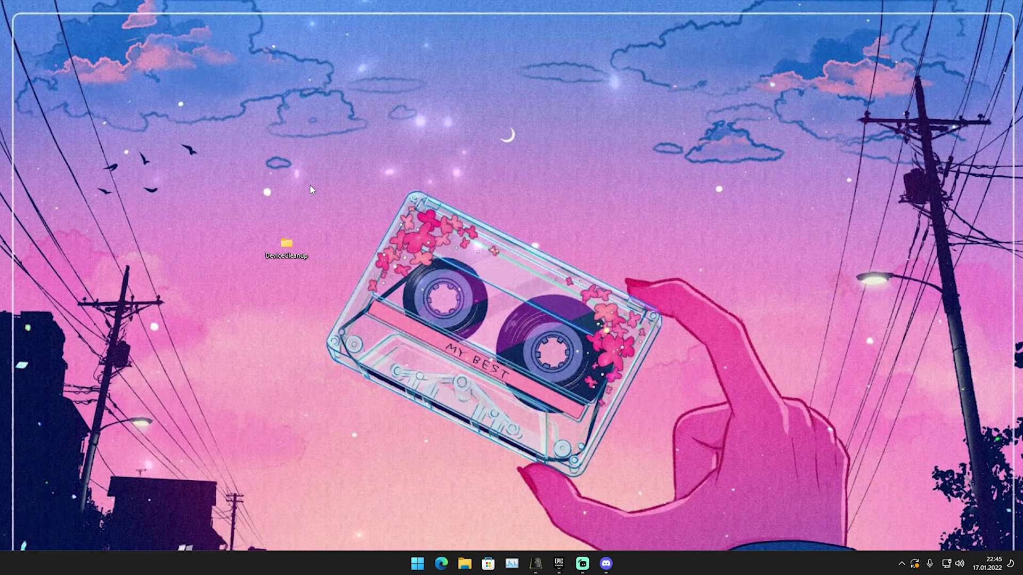
Step: Open the DeviceCleanup folder on the desktop to see Win32, x64 and DeviceCleanup.txt
double_click(272, 262)
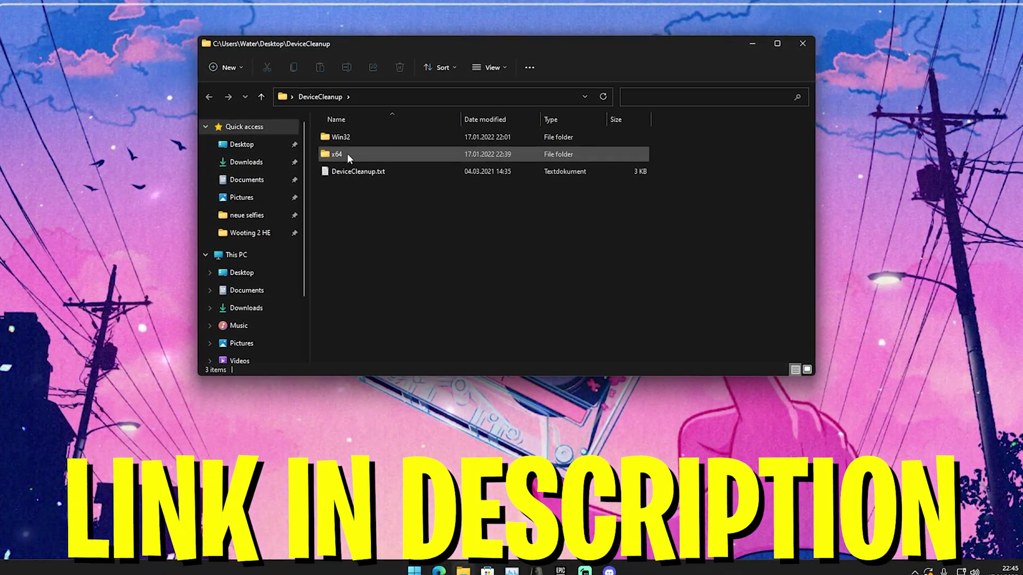
Step: Run DeviceCleanup.exe from the x64 folder to list the 109 non-present devices
double_click(346, 154)
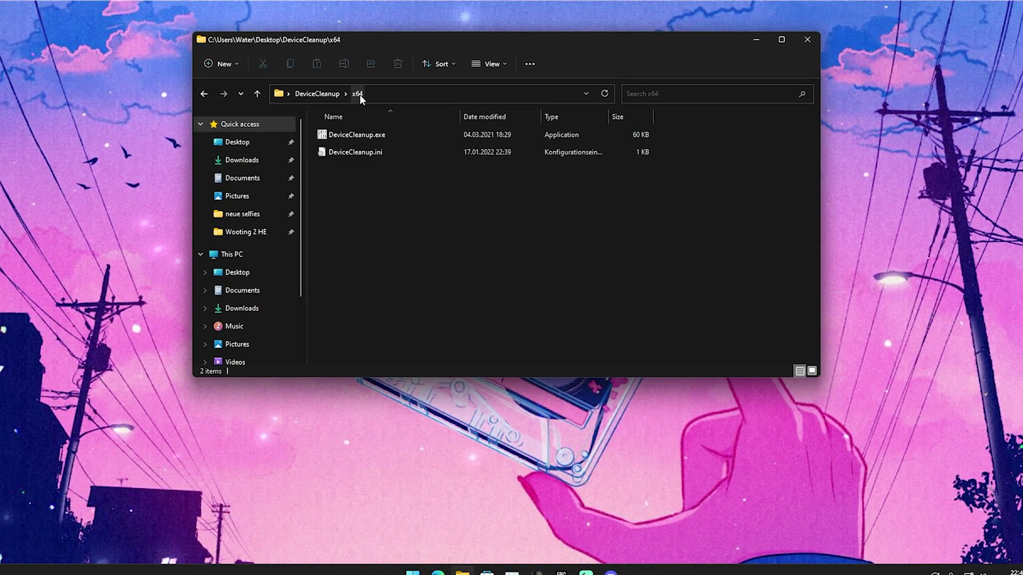
double_click(345, 134)
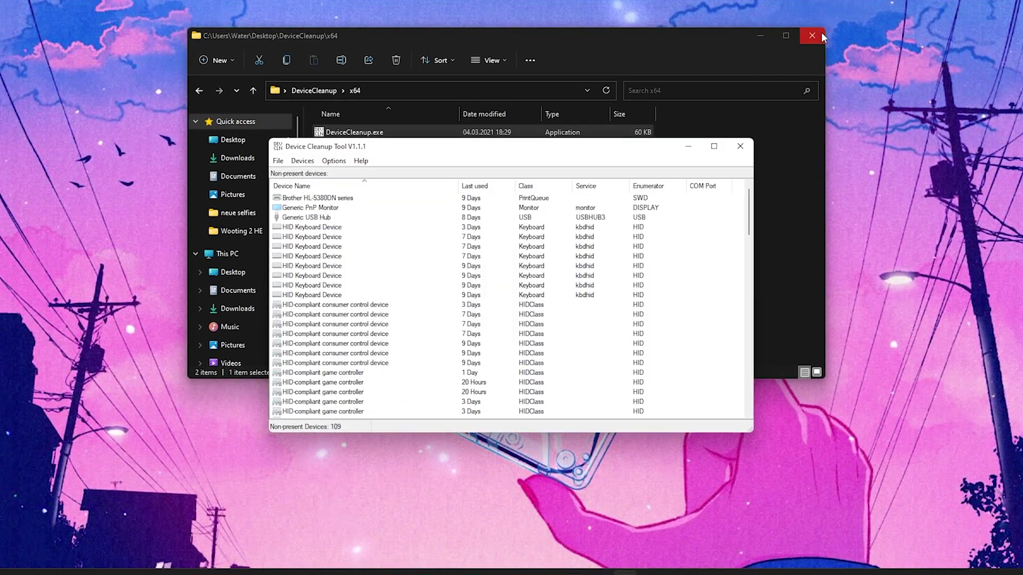
Step: Close the leftover File Explorer window and scroll through all 109 non-present devices
left_click(811, 36)
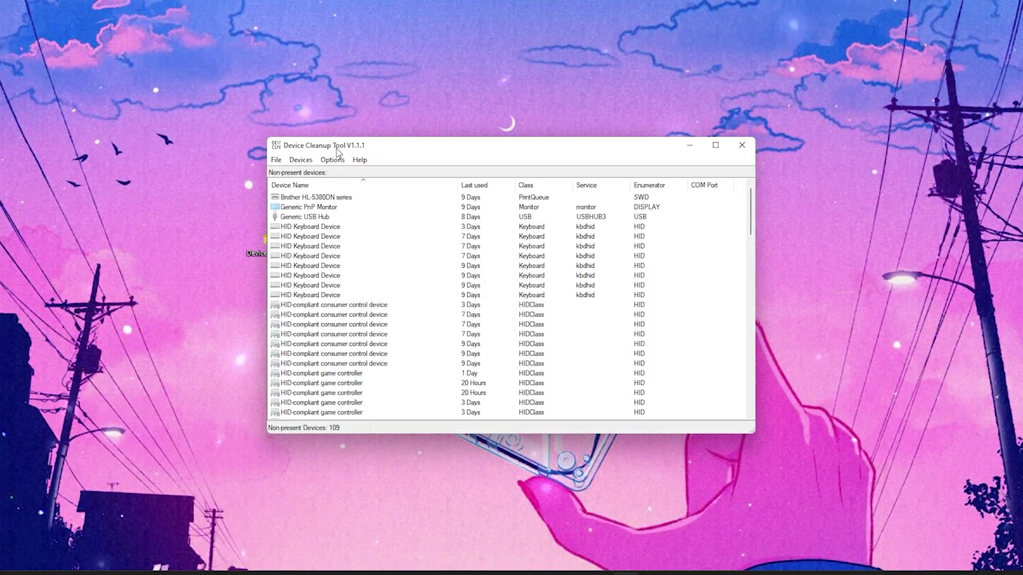
scroll(408, 261, "down", 12)
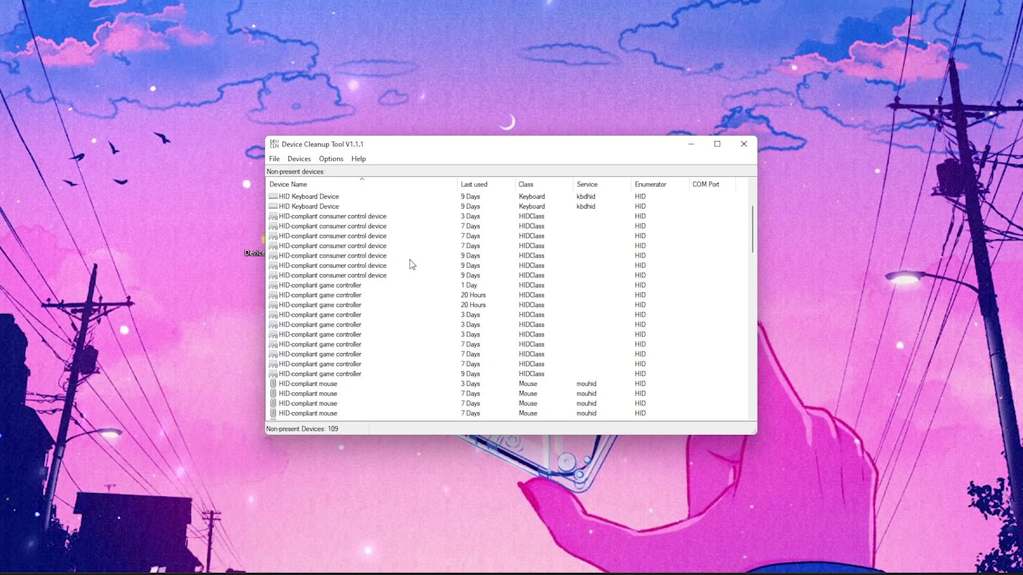
scroll(400, 257, "down", 12)
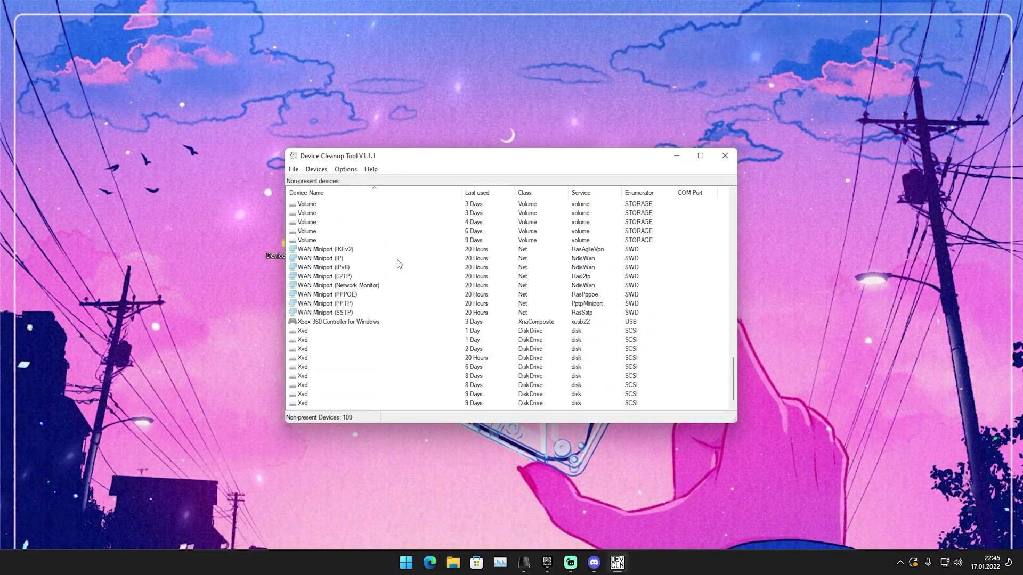
scroll(398, 272, "up", 4)
scroll(398, 283, "up", 18)
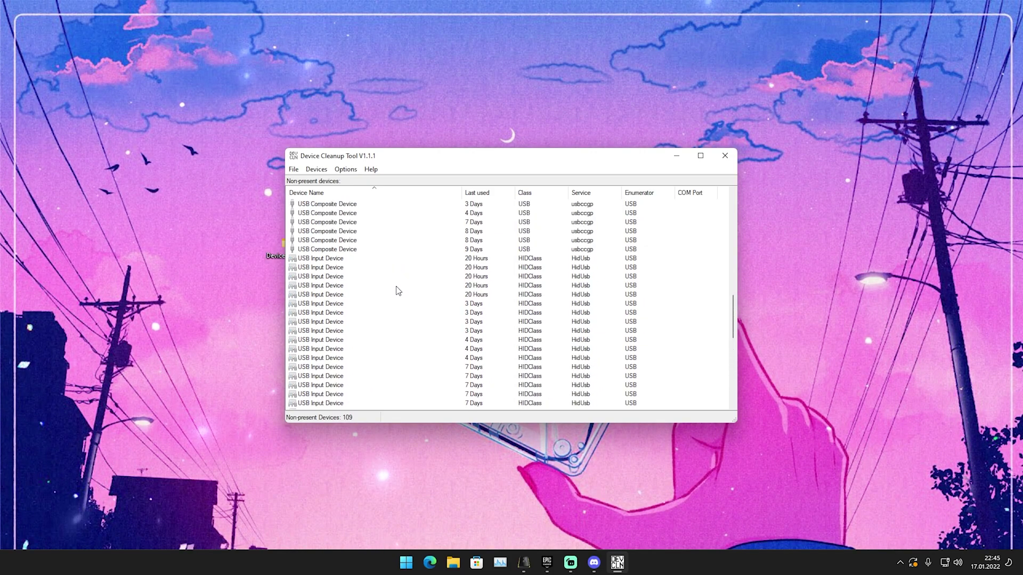
scroll(333, 265, "up", 4)
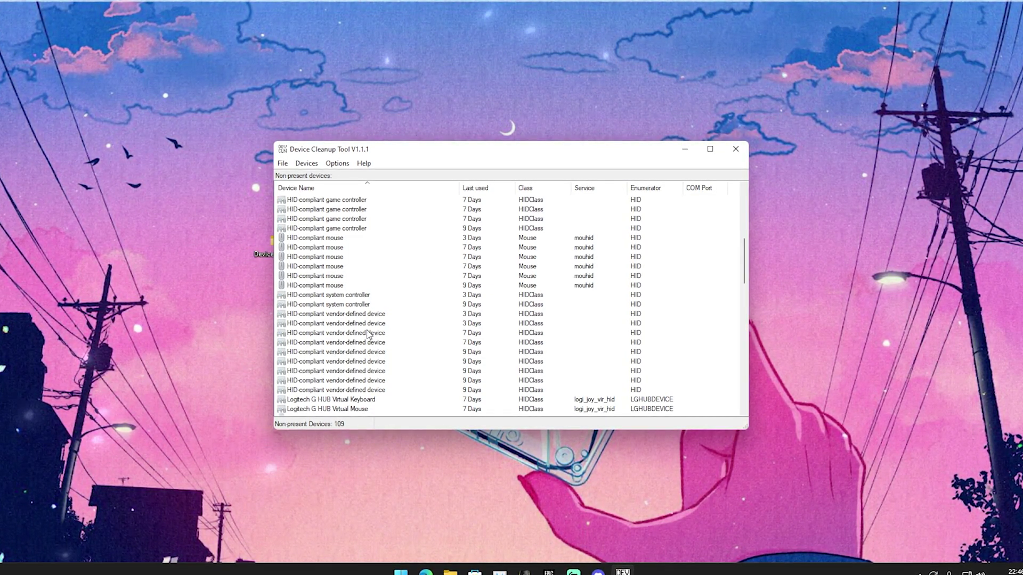
scroll(408, 299, "up", 8)
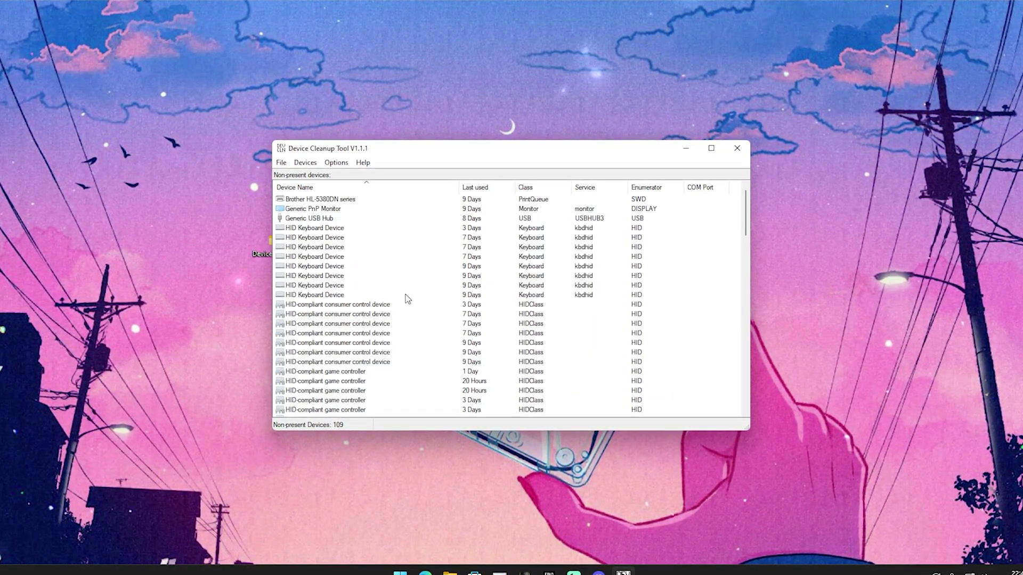
Step: Select all 109 non-present devices and remove them with Remove Device
left_click(314, 175)
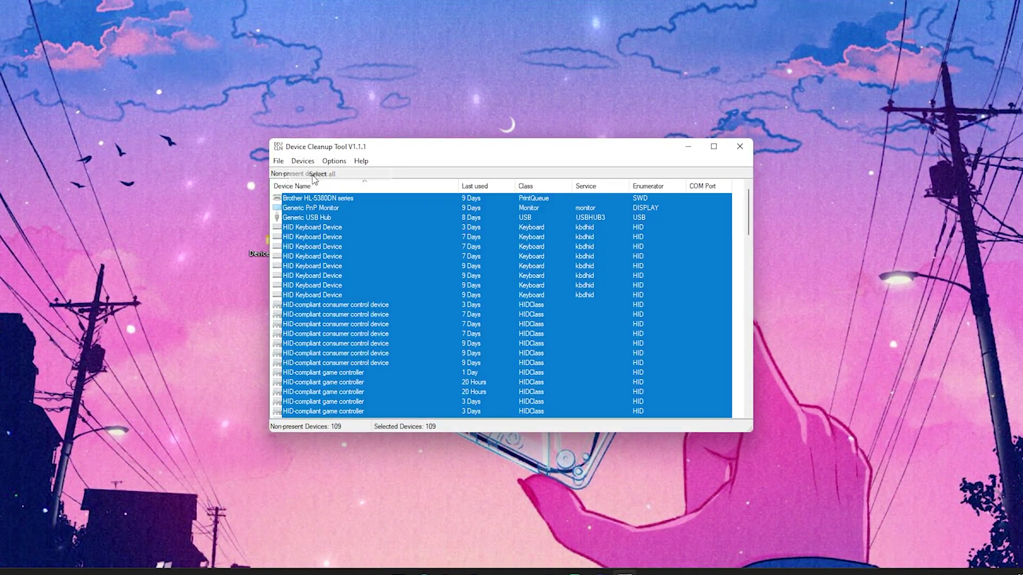
right_click(323, 218)
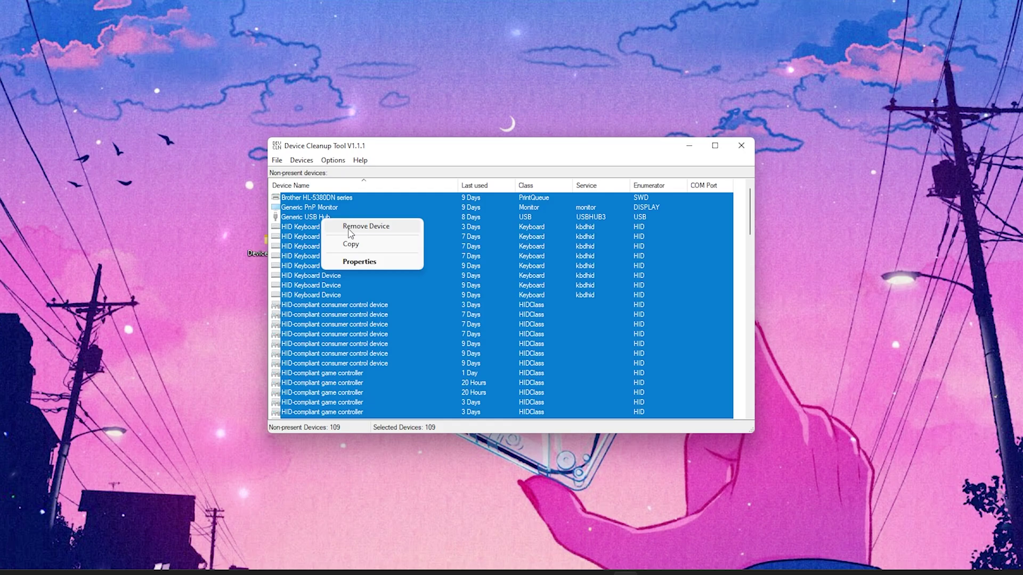
left_click(349, 227)
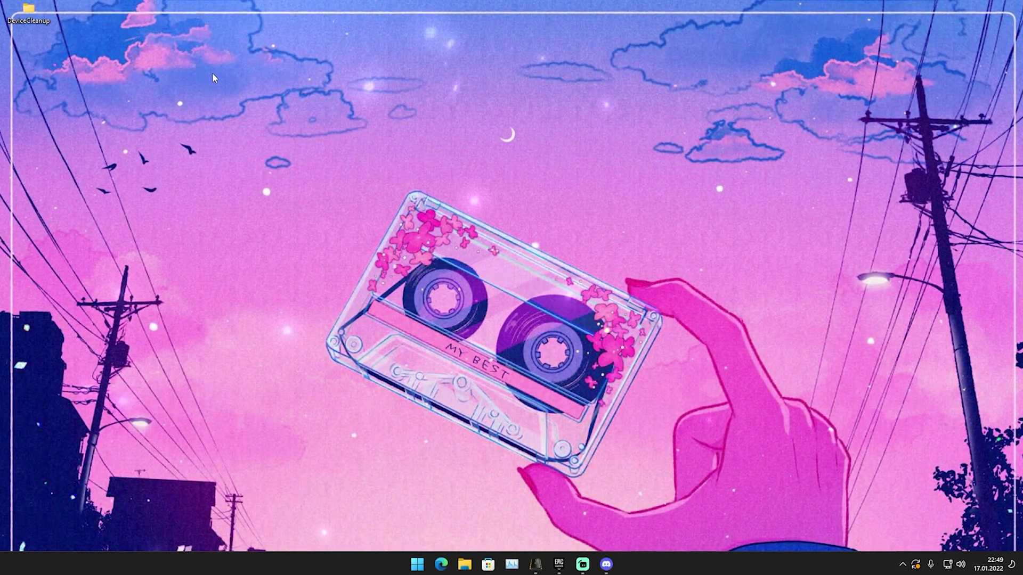
double_click(22, 20)
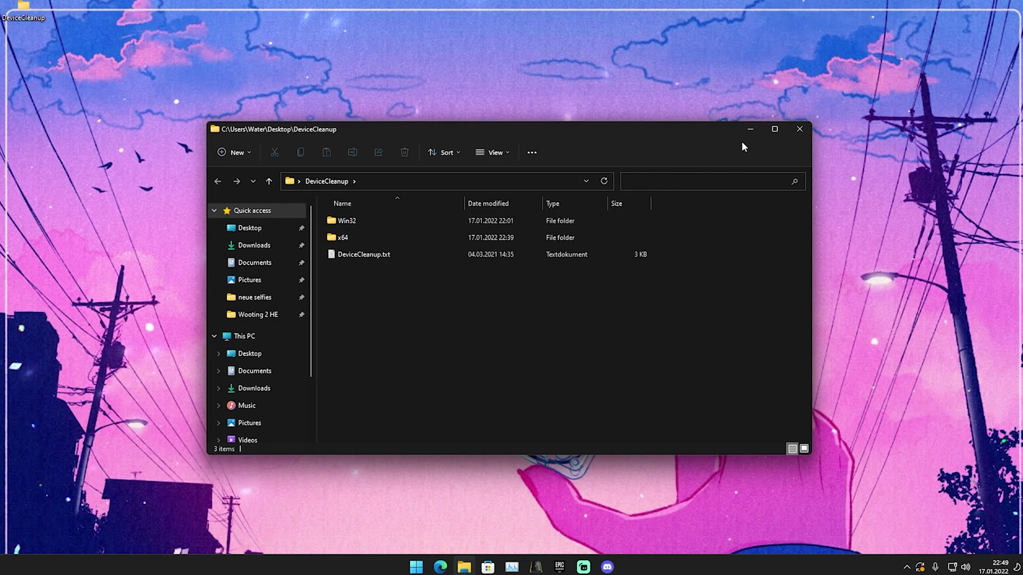
left_click(749, 130)
left_click(463, 567)
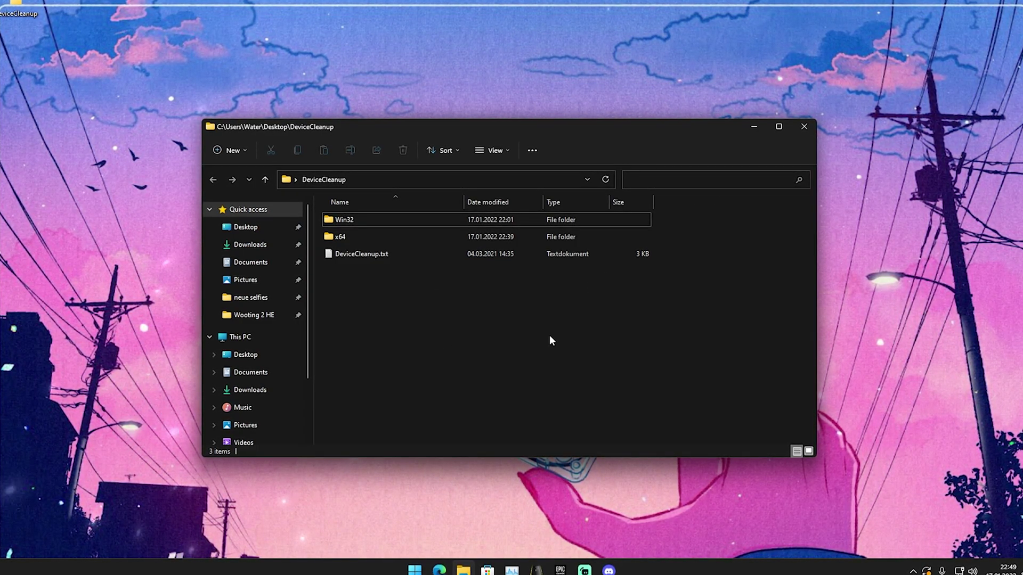
key("super")
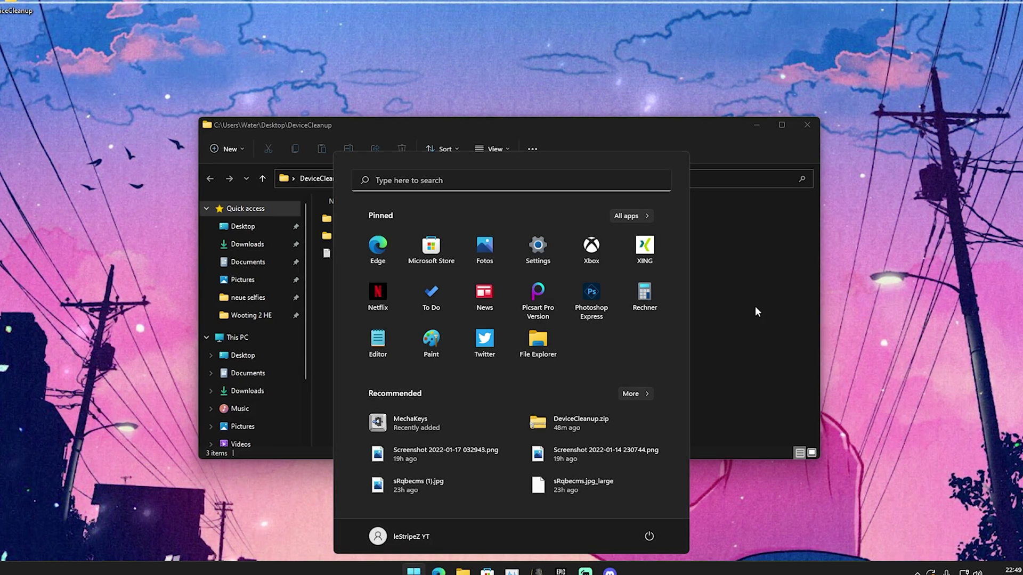
key("super")
key("super")
key("super")
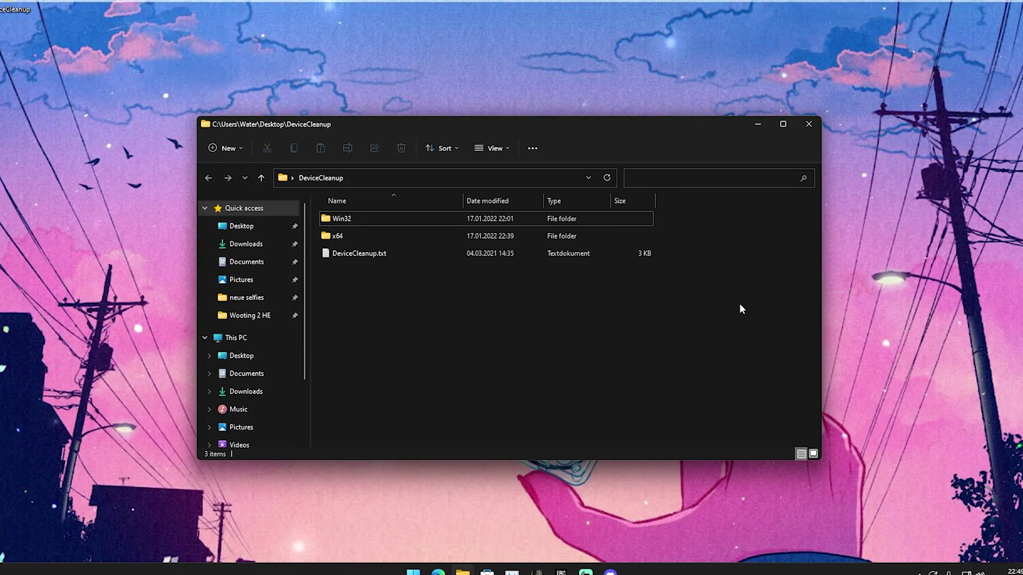
key("super")
left_click(734, 292)
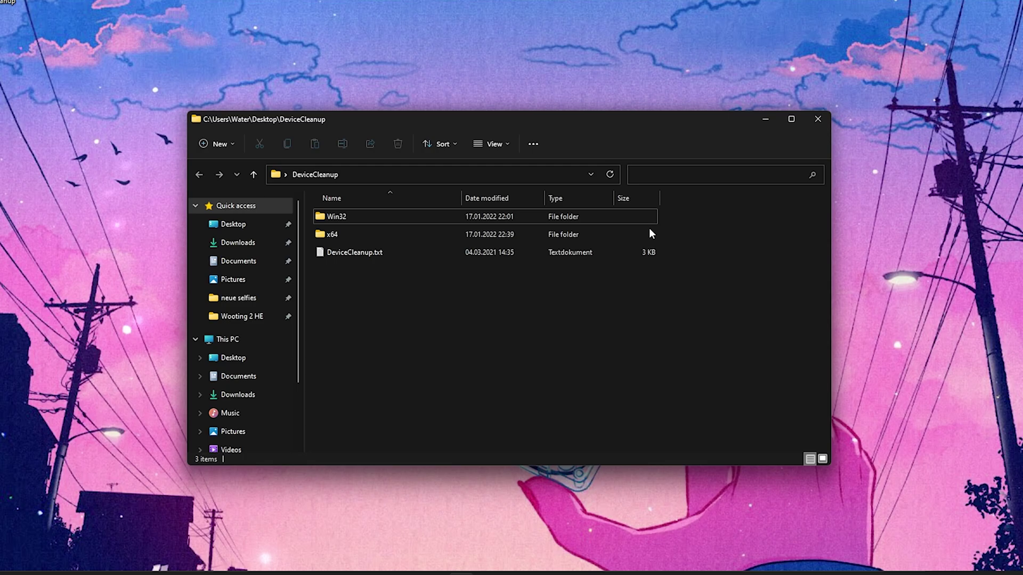
left_click_drag(693, 120, 725, 106)
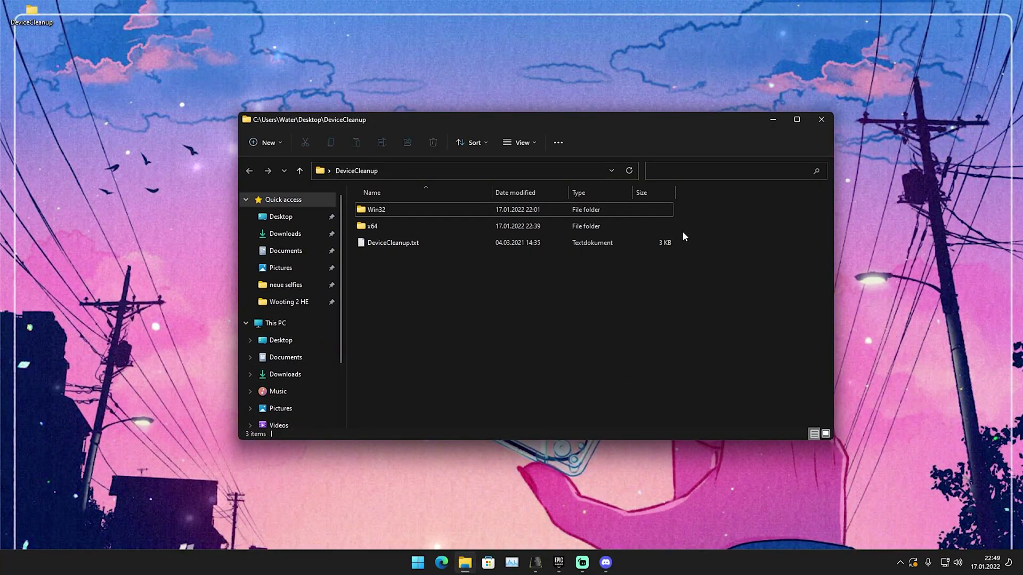
left_click(774, 124)
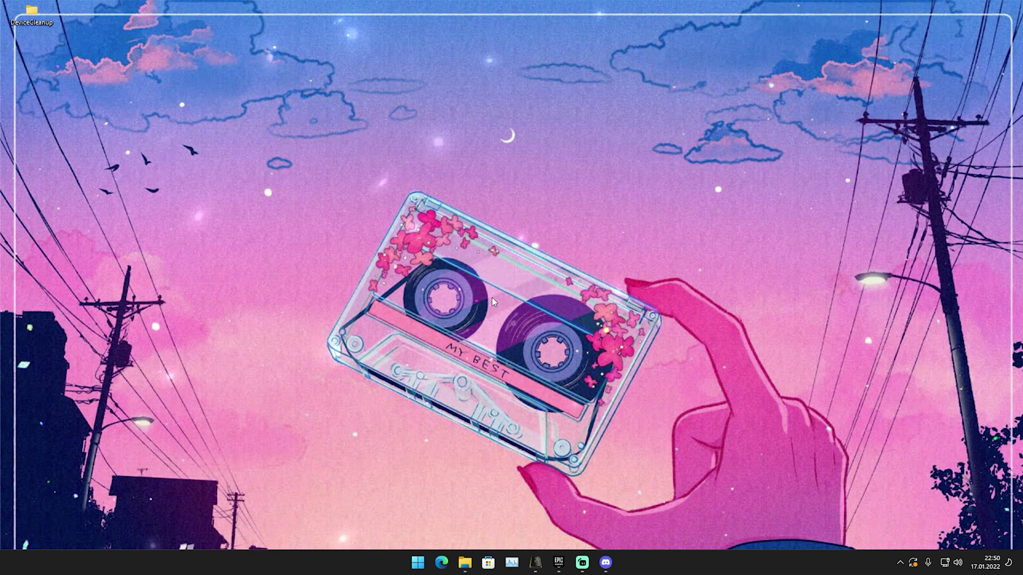
Step: Search for 'visuelle Effekte' and open the Visual effects settings page
key("super")
type("visuelle Effekte")
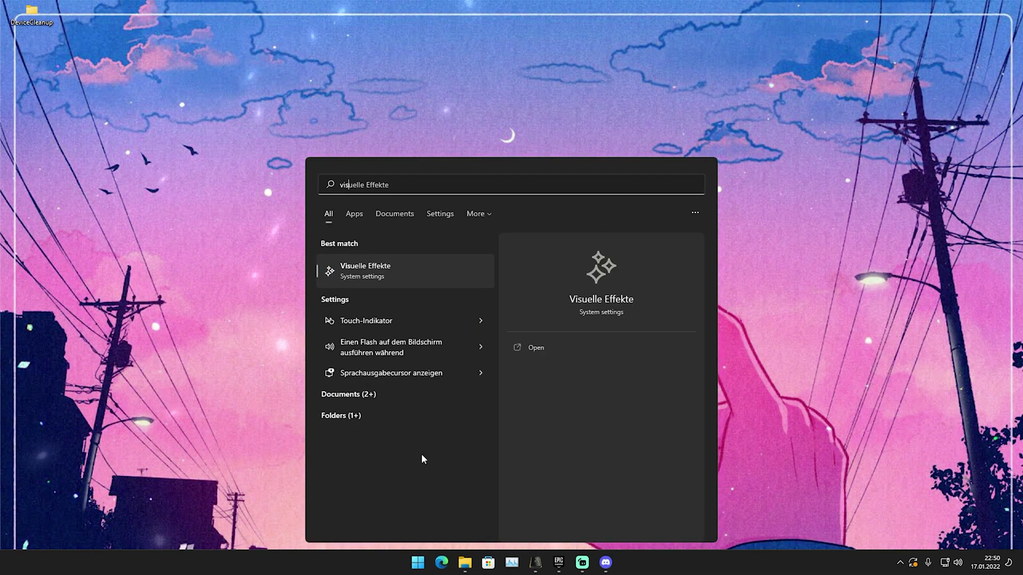
left_click(378, 271)
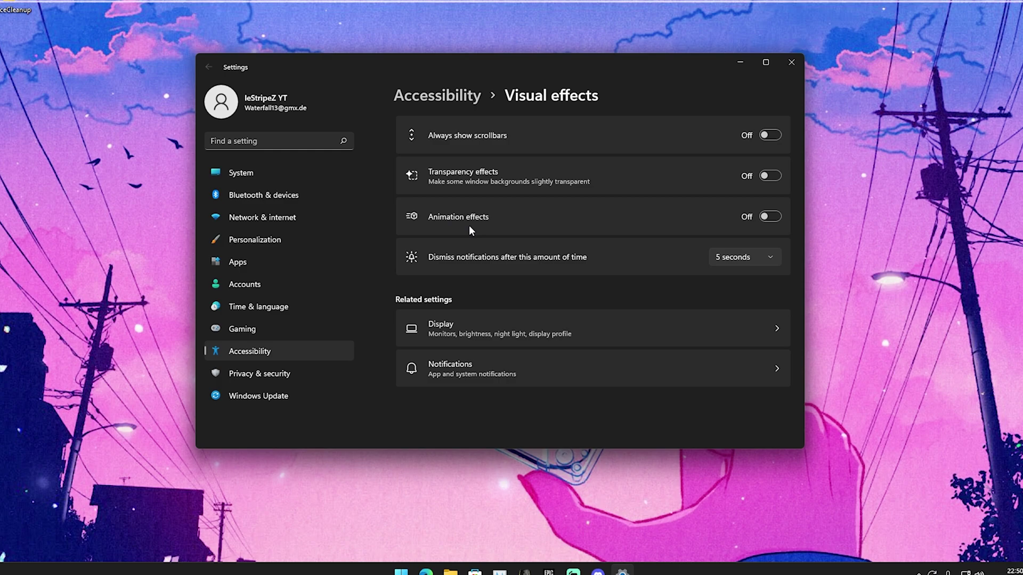
key("super")
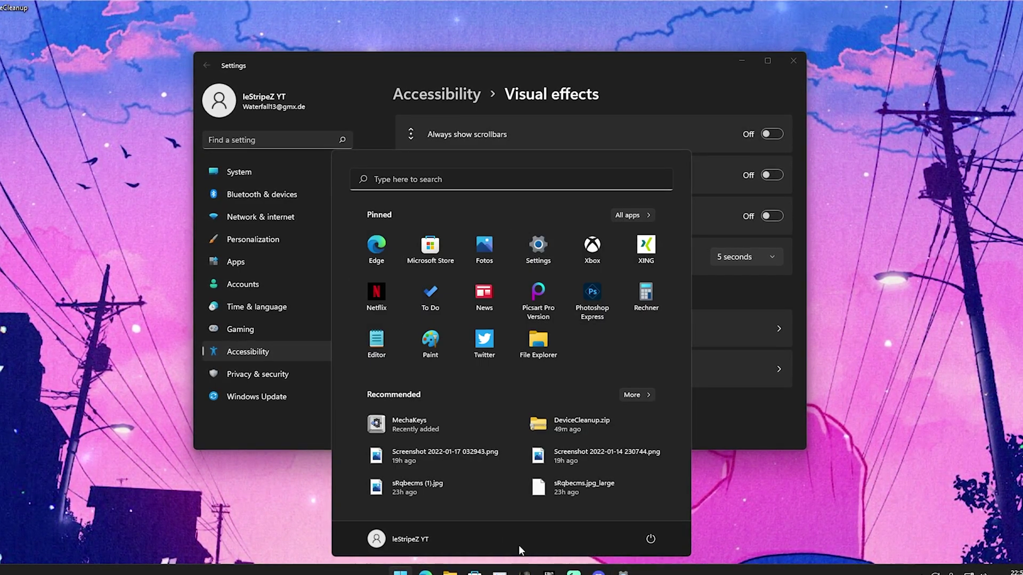
key("super")
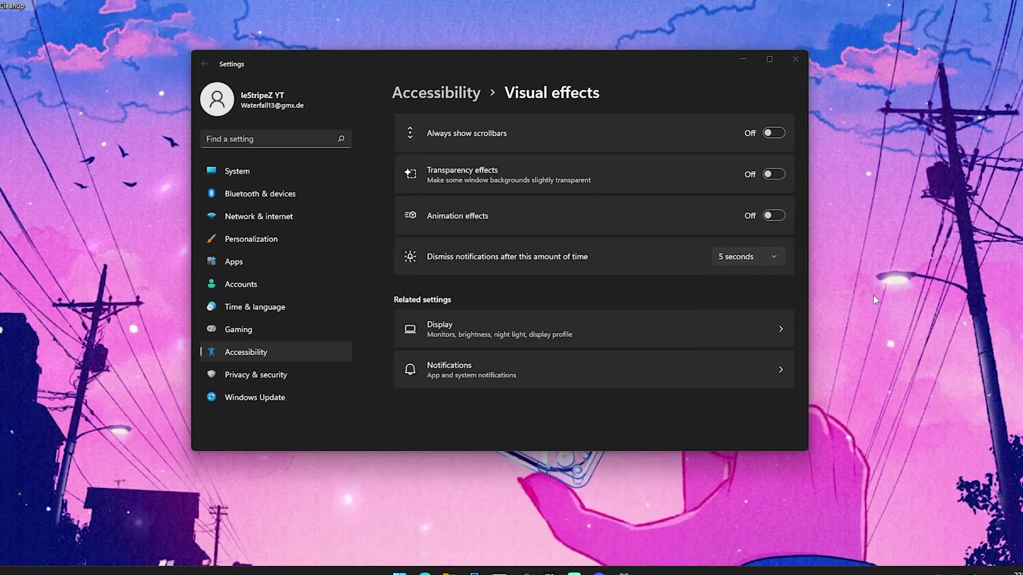
key("super")
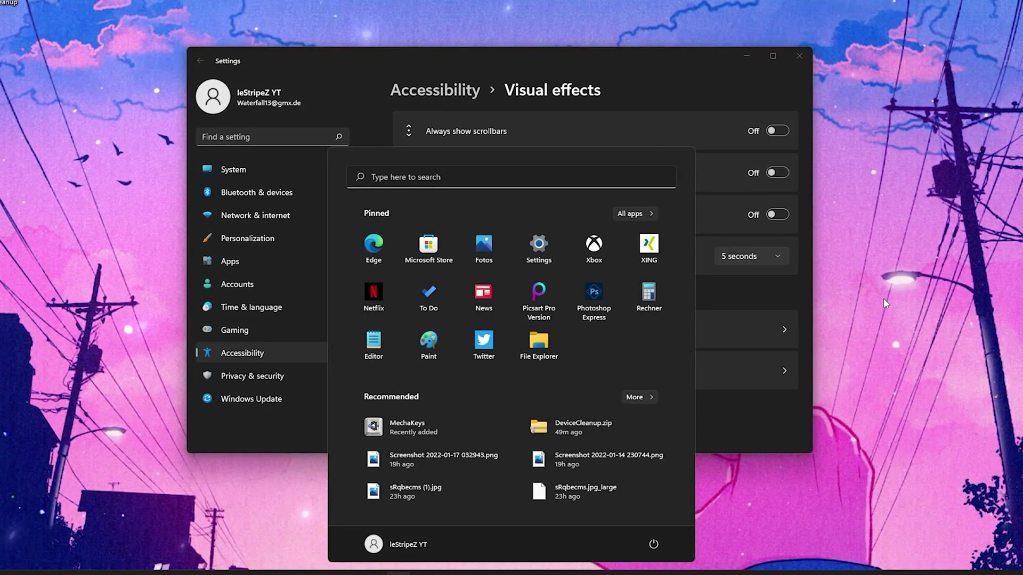
key("super")
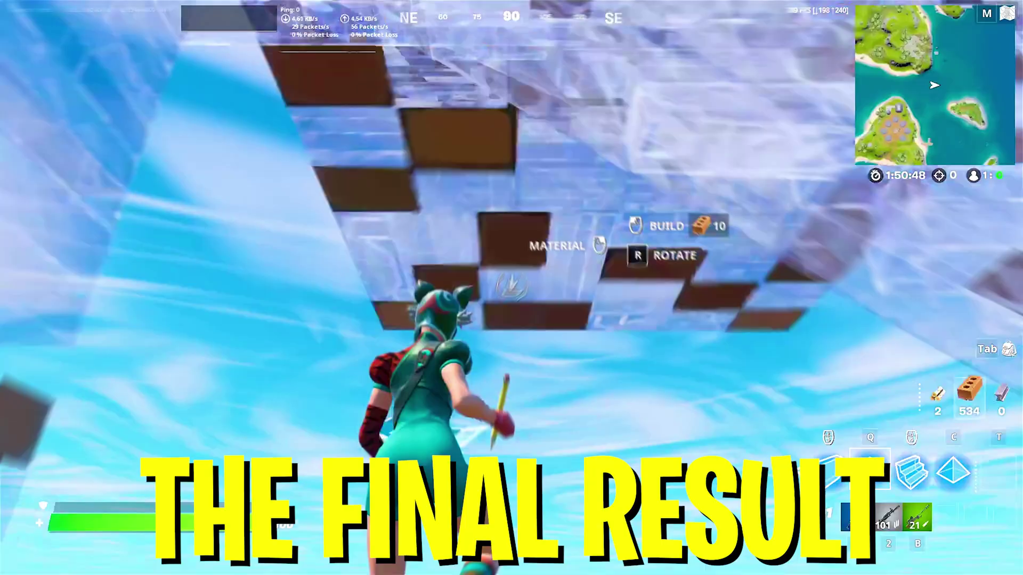
key("g")
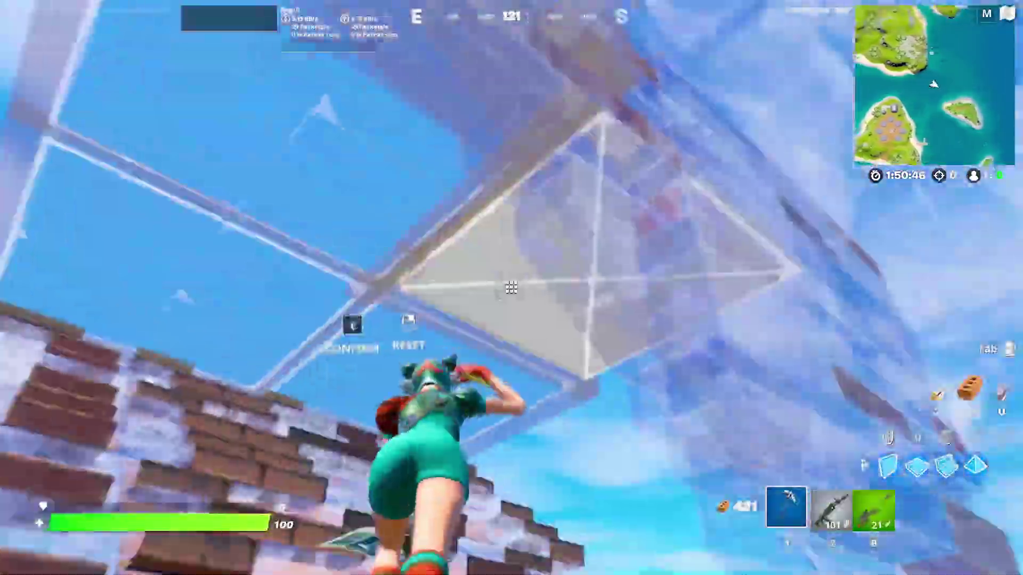
left_click(511, 287)
left_click(512, 288)
left_click(512, 288)
left_click(512, 288)
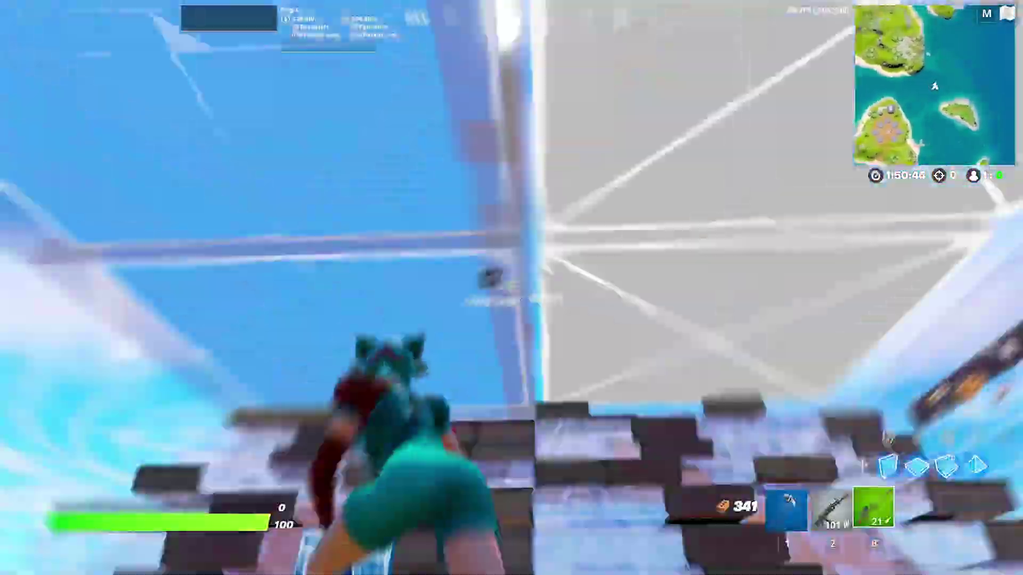
left_click(511, 289)
left_click(512, 287)
left_click(511, 288)
left_click(511, 288)
key("g")
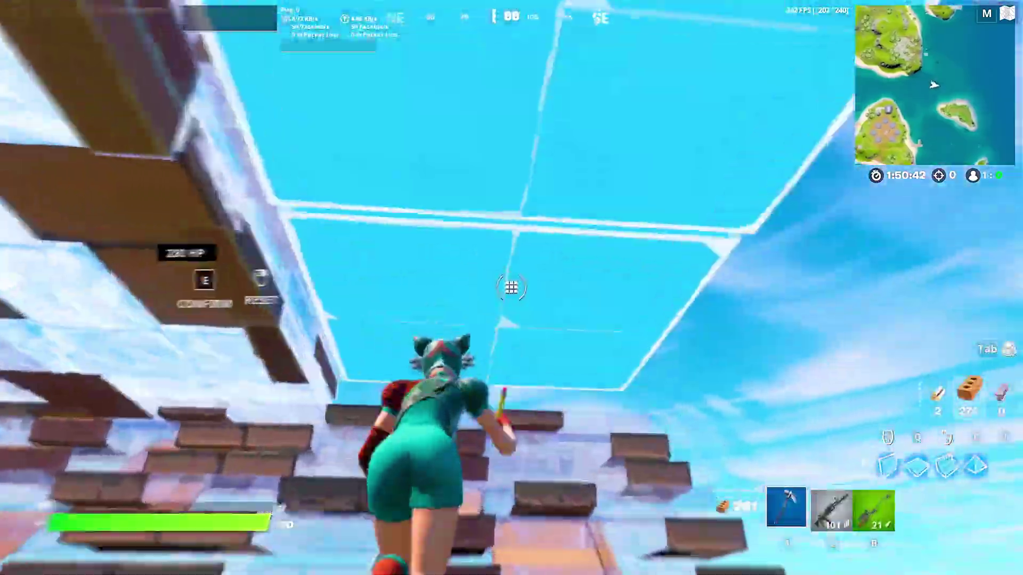
left_click(511, 287)
left_click(512, 289)
left_click(512, 288)
left_click(511, 288)
left_click(512, 287)
key("3")
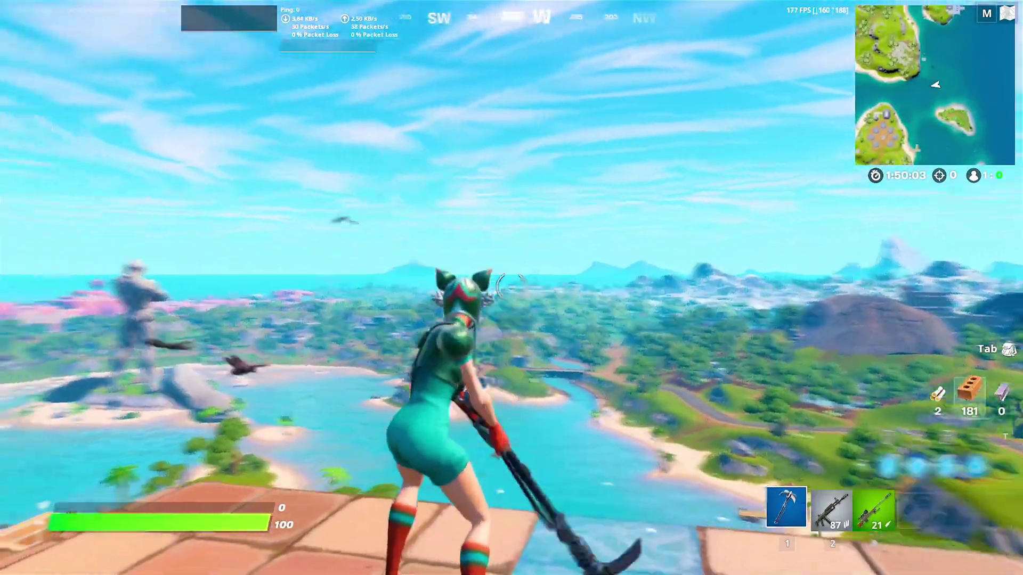
left_click(511, 288)
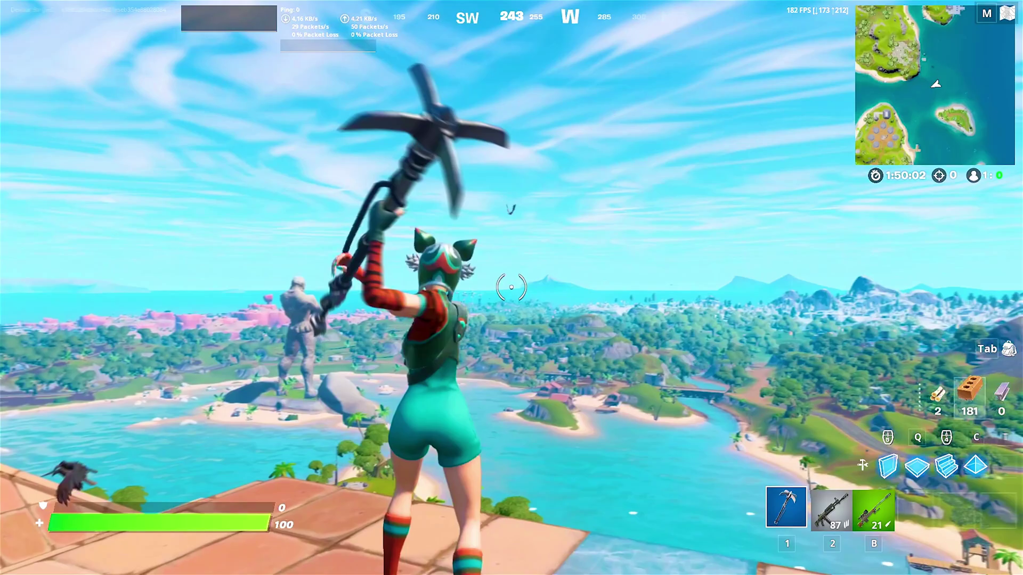
key("2")
right_click(511, 288)
left_click(512, 288)
key("1")
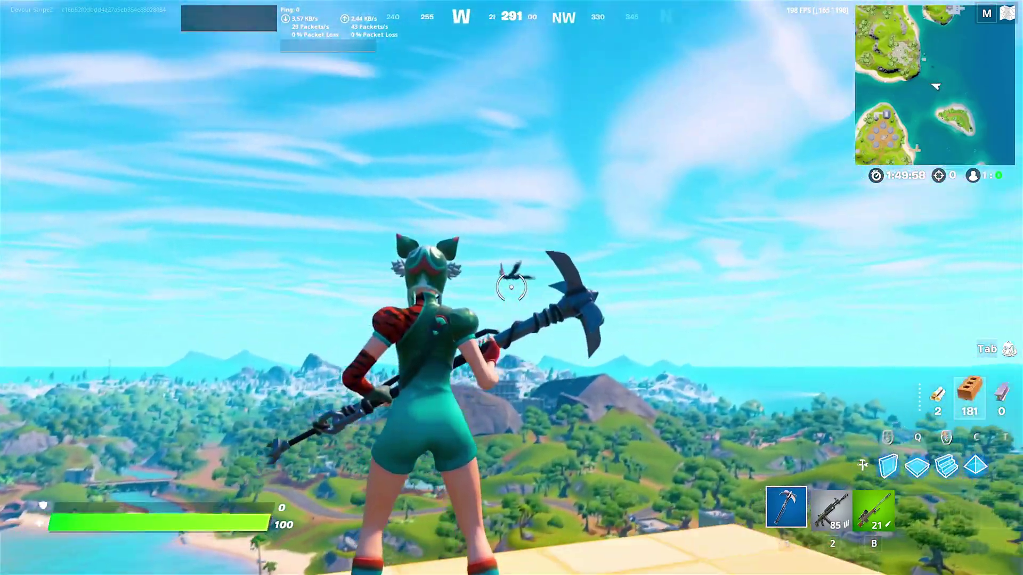
left_click(512, 288)
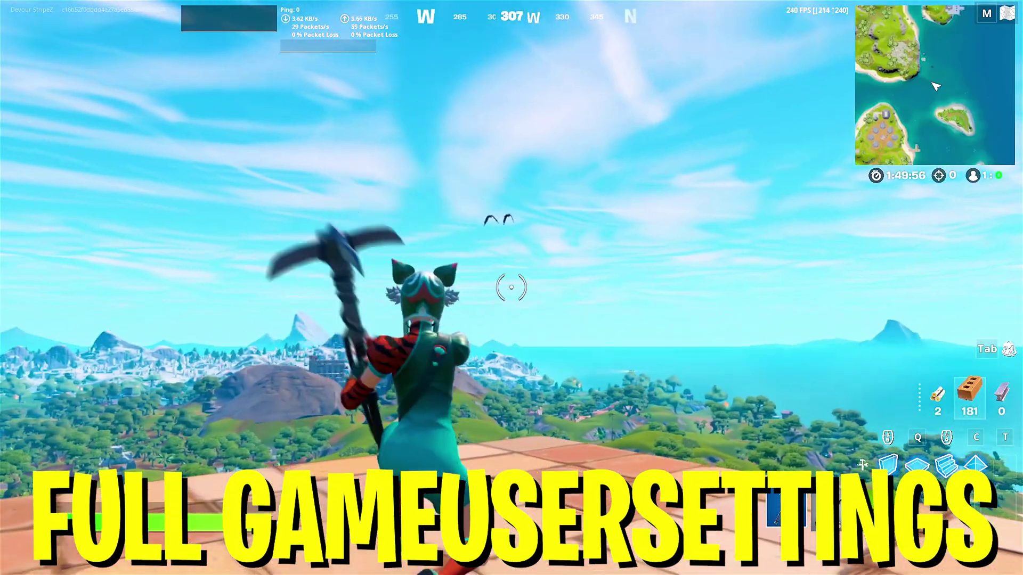
left_click(512, 289)
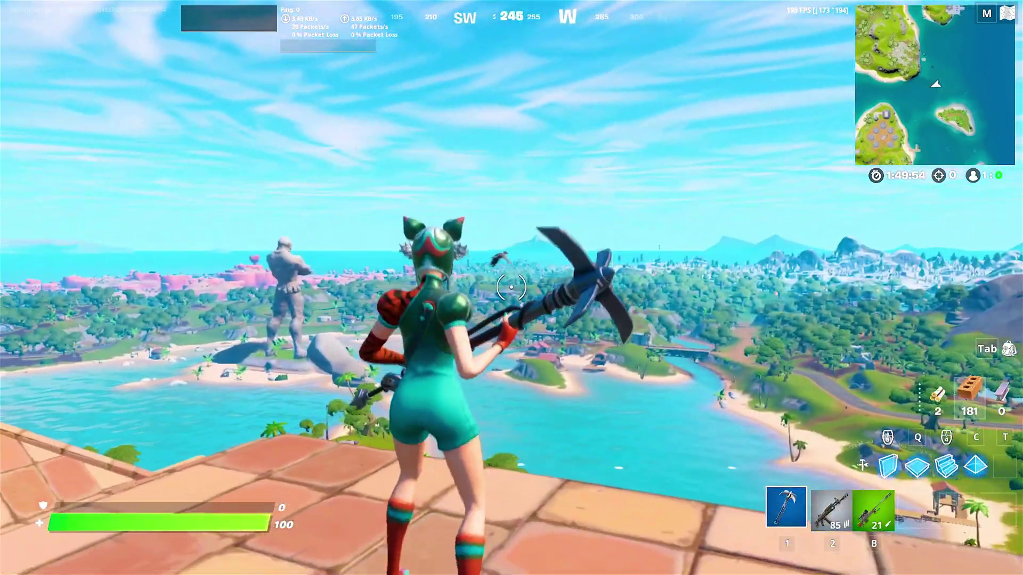
right_click(511, 287)
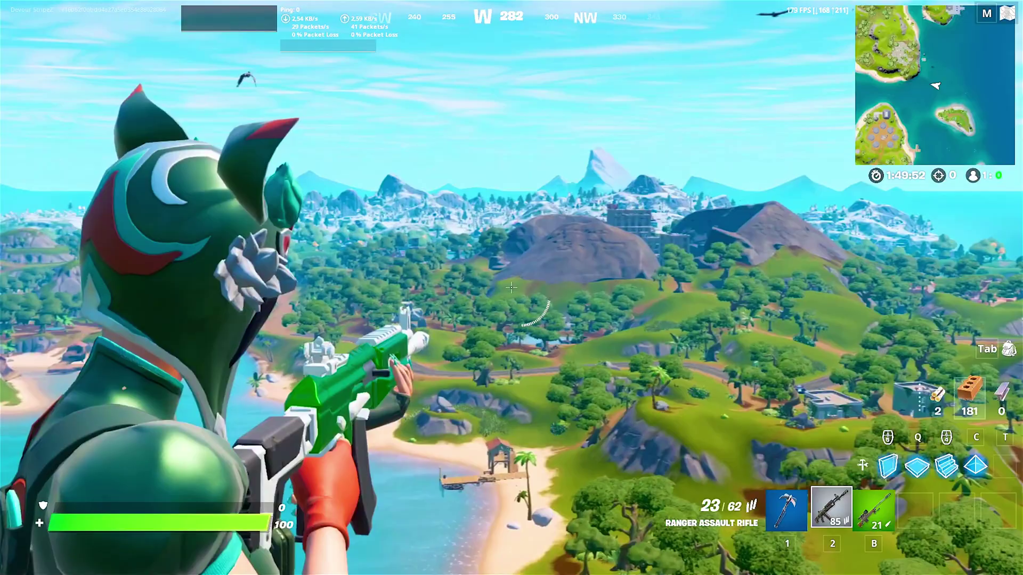
key("1")
left_click(512, 288)
key("2")
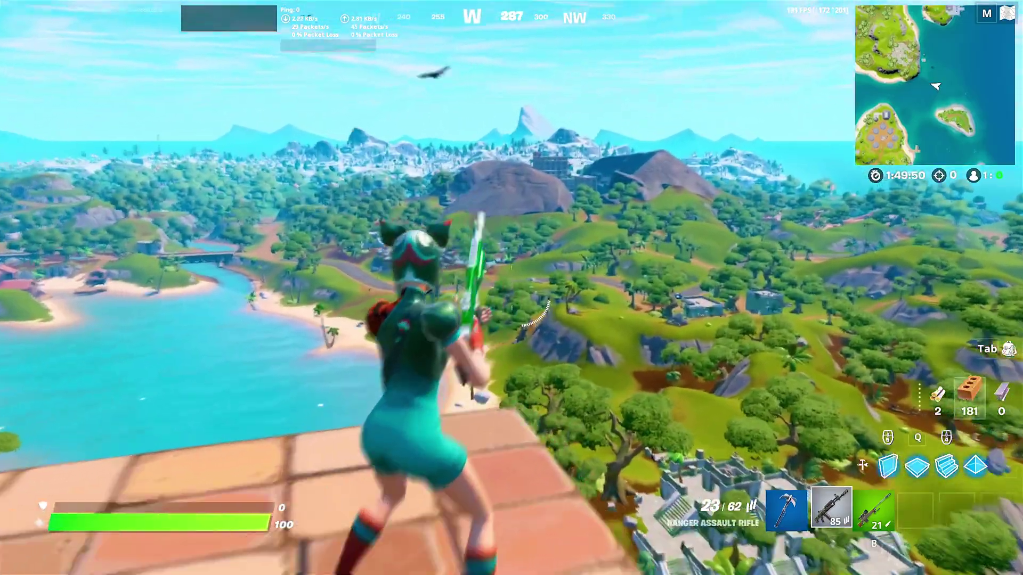
right_click(512, 288)
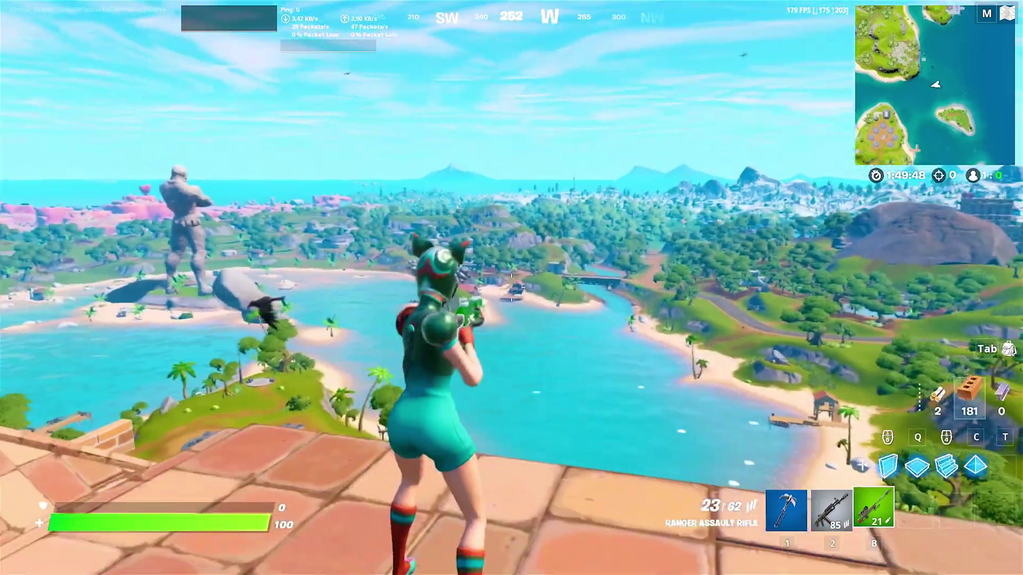
key("1")
left_click(512, 287)
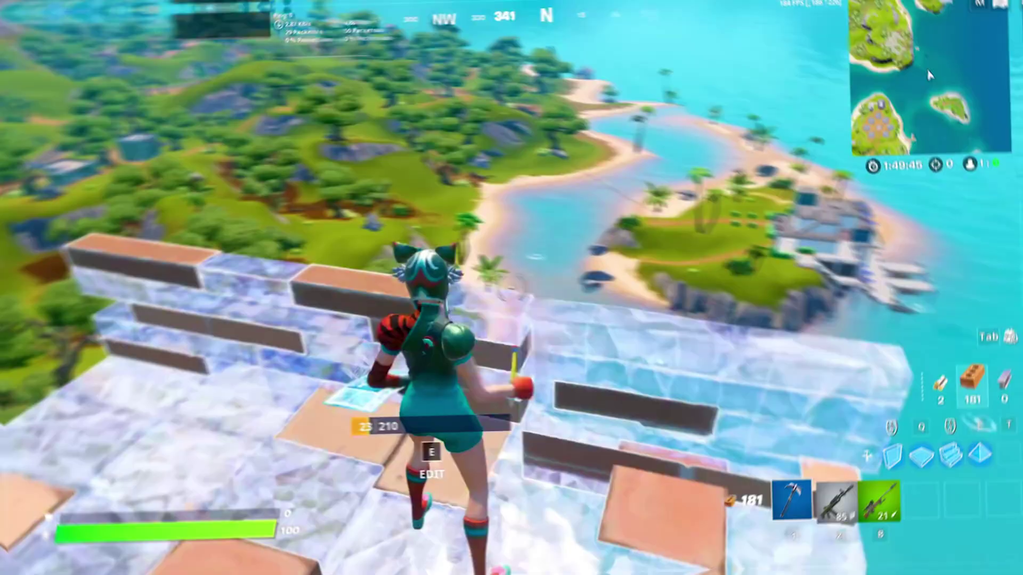
left_click(512, 288)
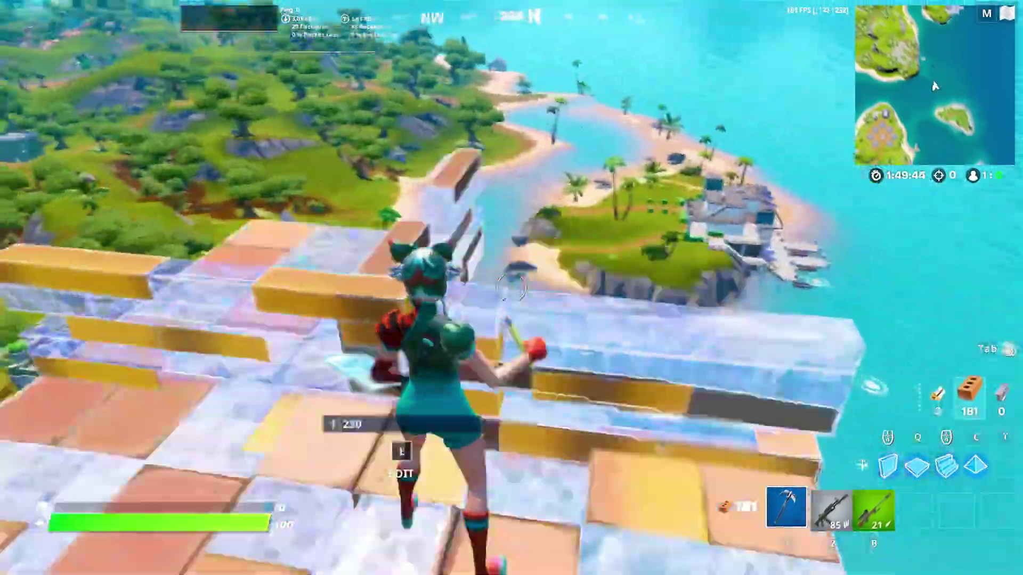
left_click(511, 287)
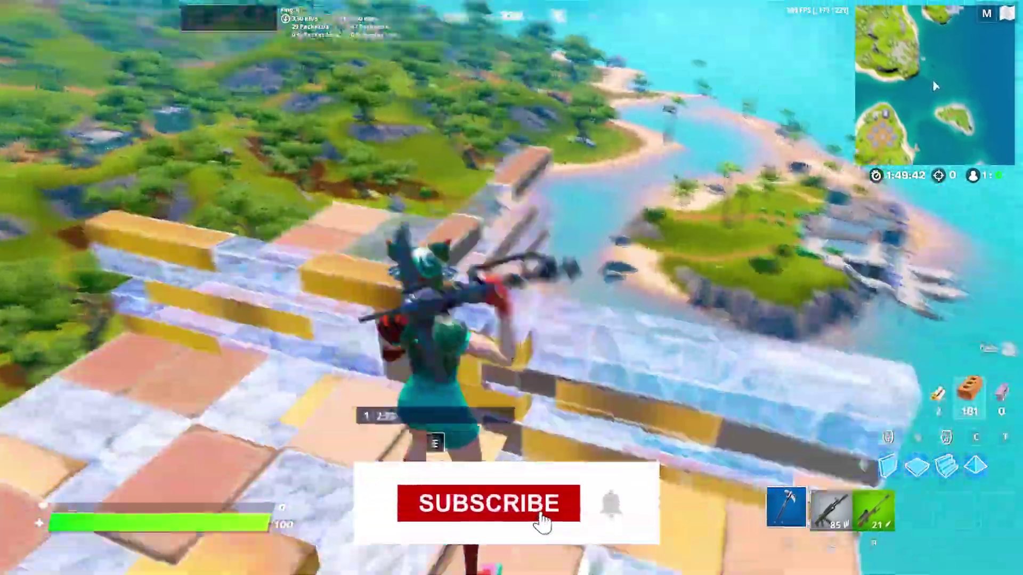
key("e")
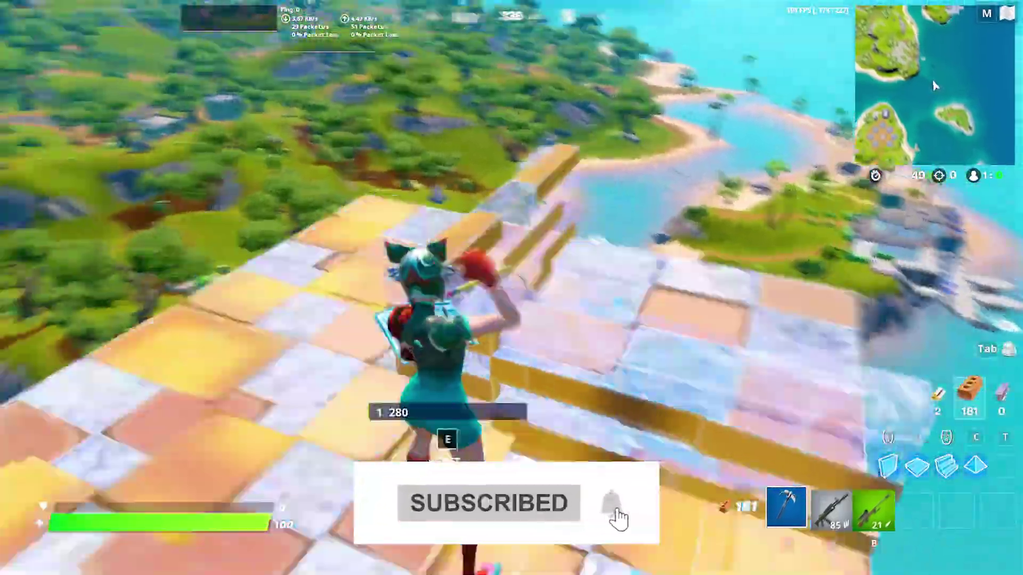
left_click(512, 288)
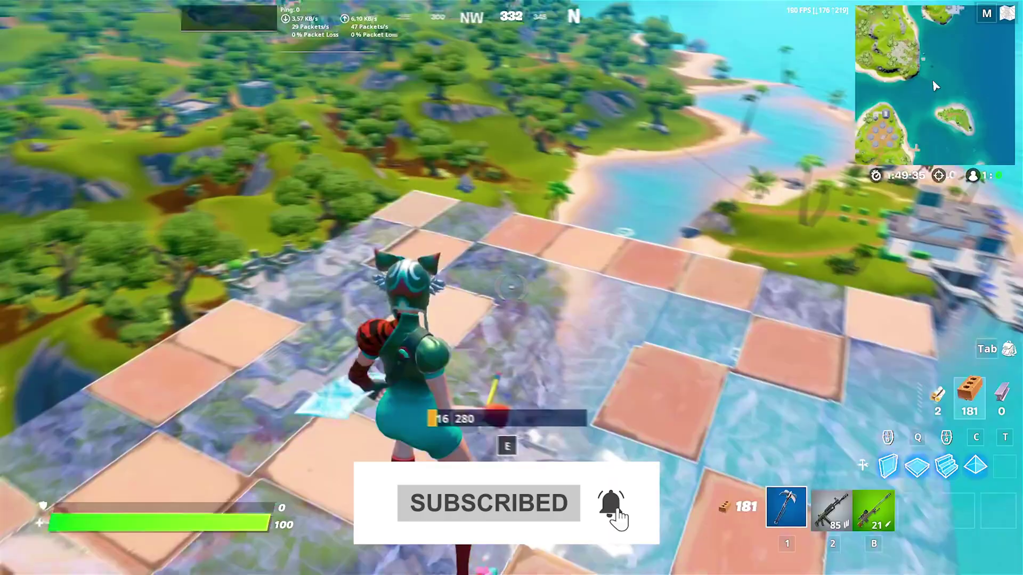
key("e")
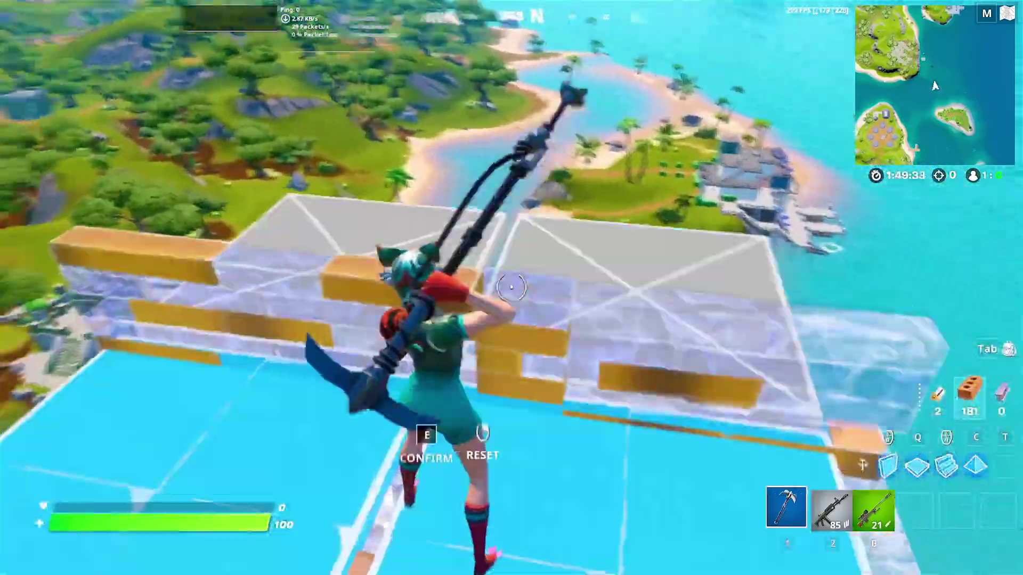
left_click(511, 287)
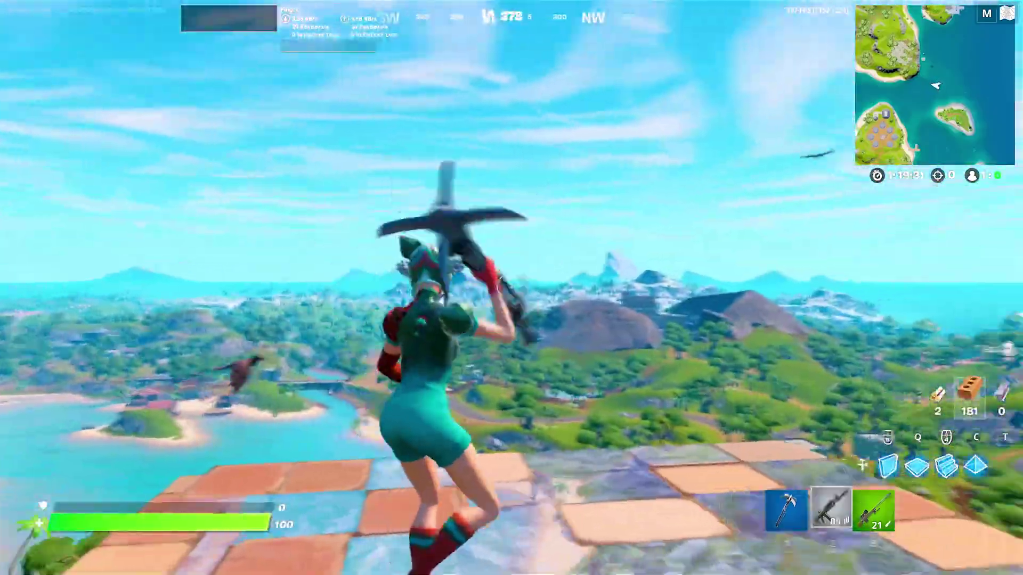